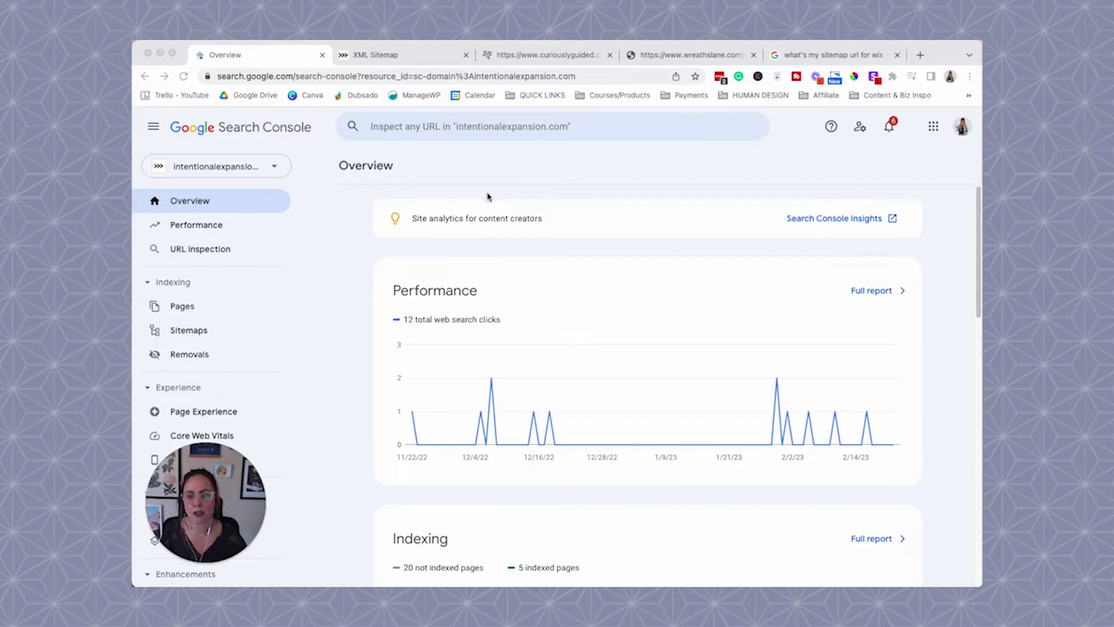
Step: Switch to the intentionalexpansion.com sitemap_index.xml tab listing its 3 sitemaps
click(402, 58)
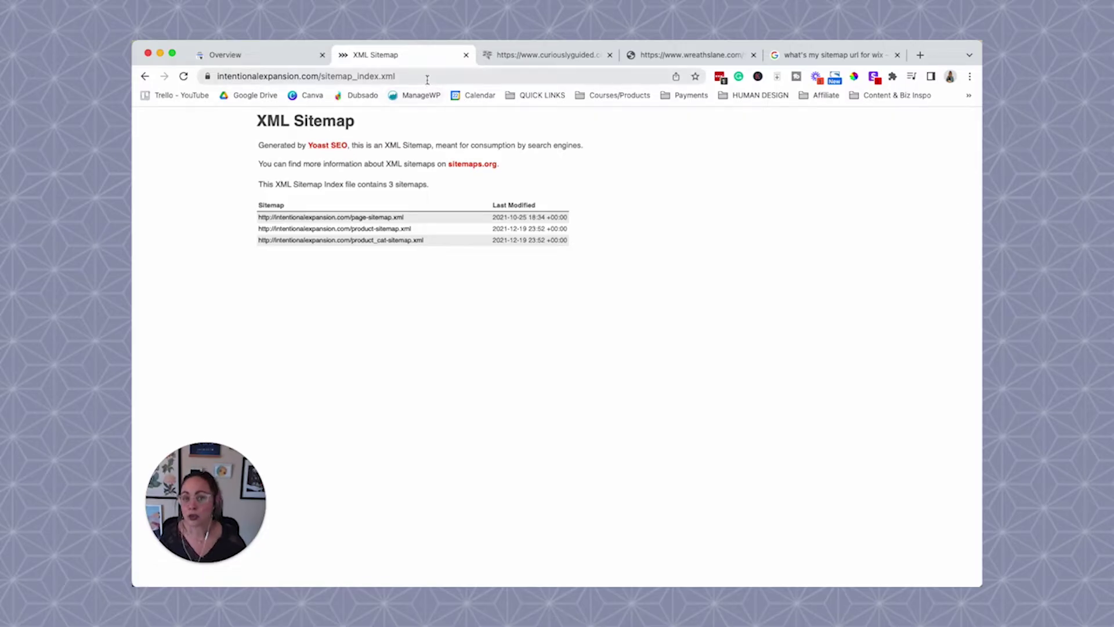
drag(347, 76, 218, 76)
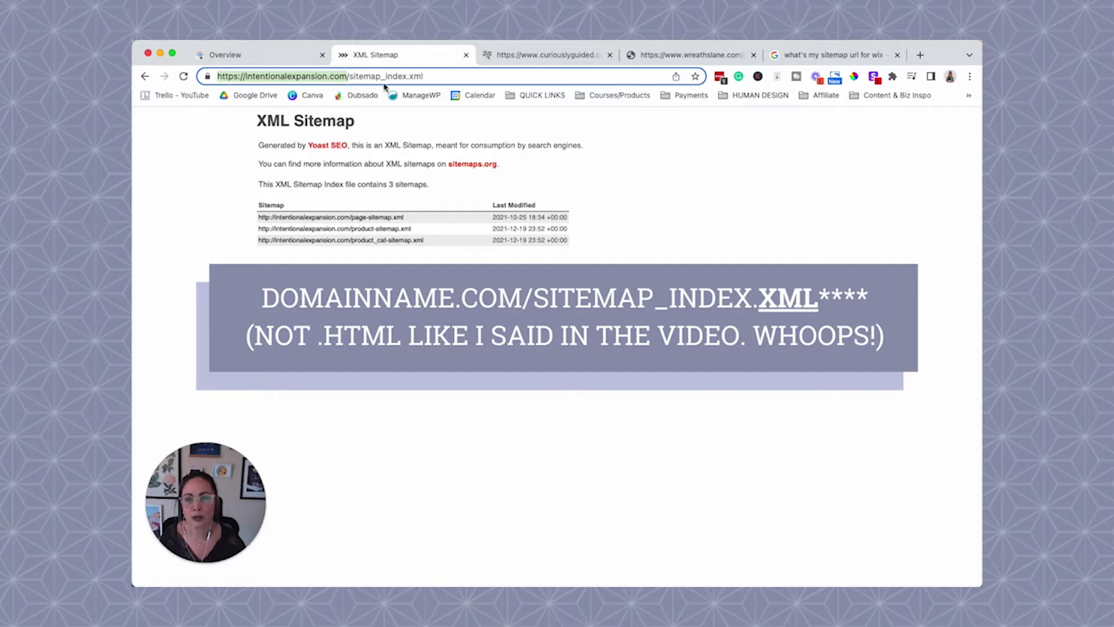
click(410, 76)
drag(465, 76, 204, 74)
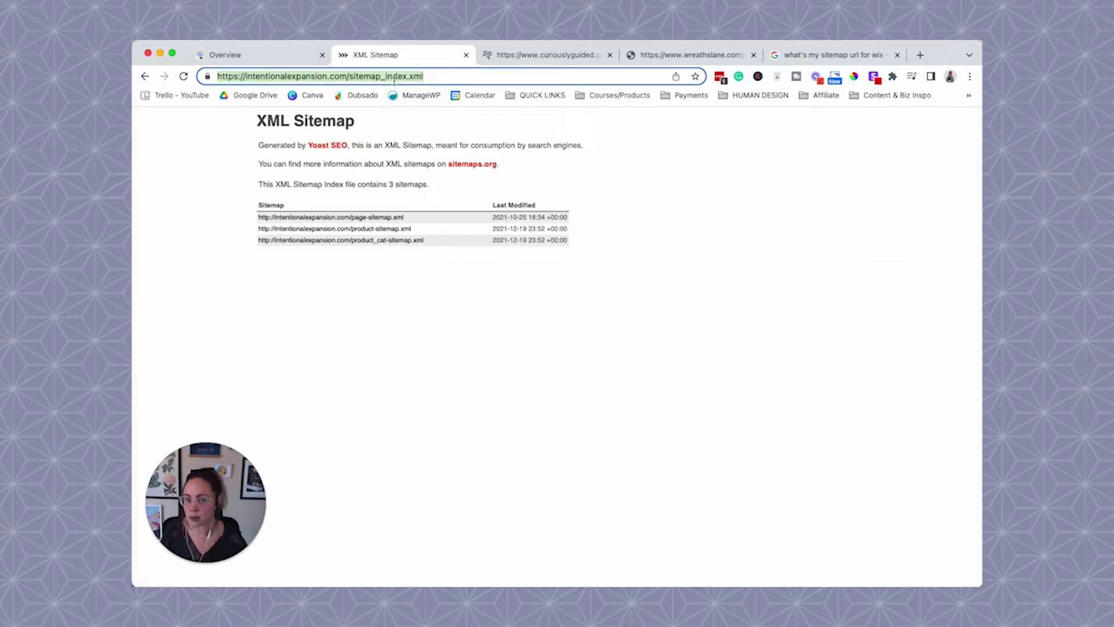
click(326, 80)
drag(348, 76, 215, 76)
Step: View the curiouslyguided.com sitemap and reveal its full sitemap.xml address
click(671, 230)
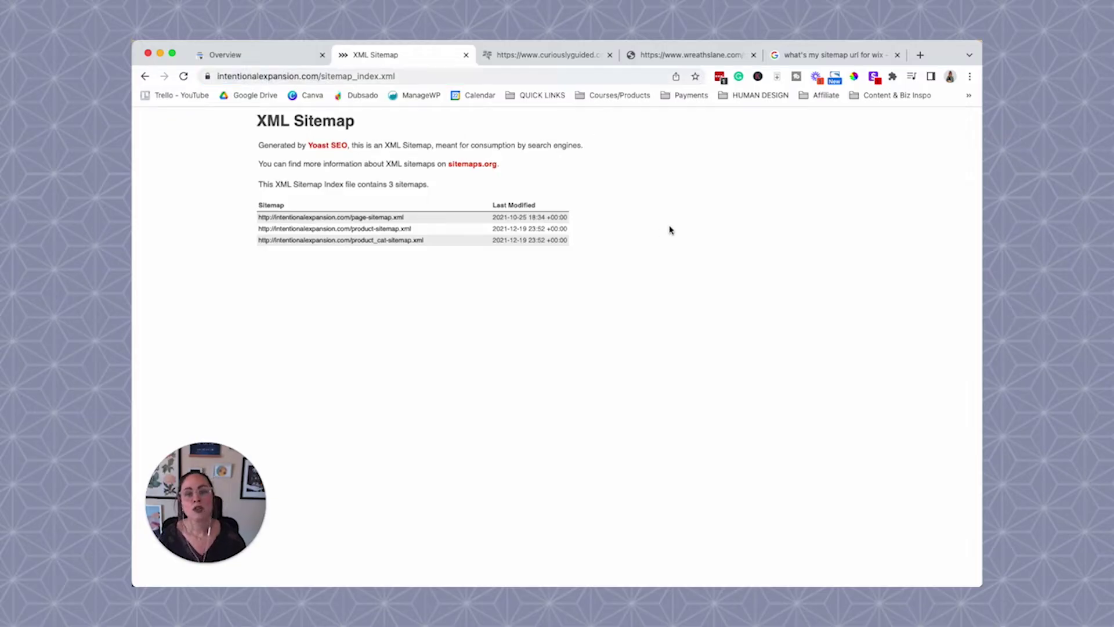
click(518, 58)
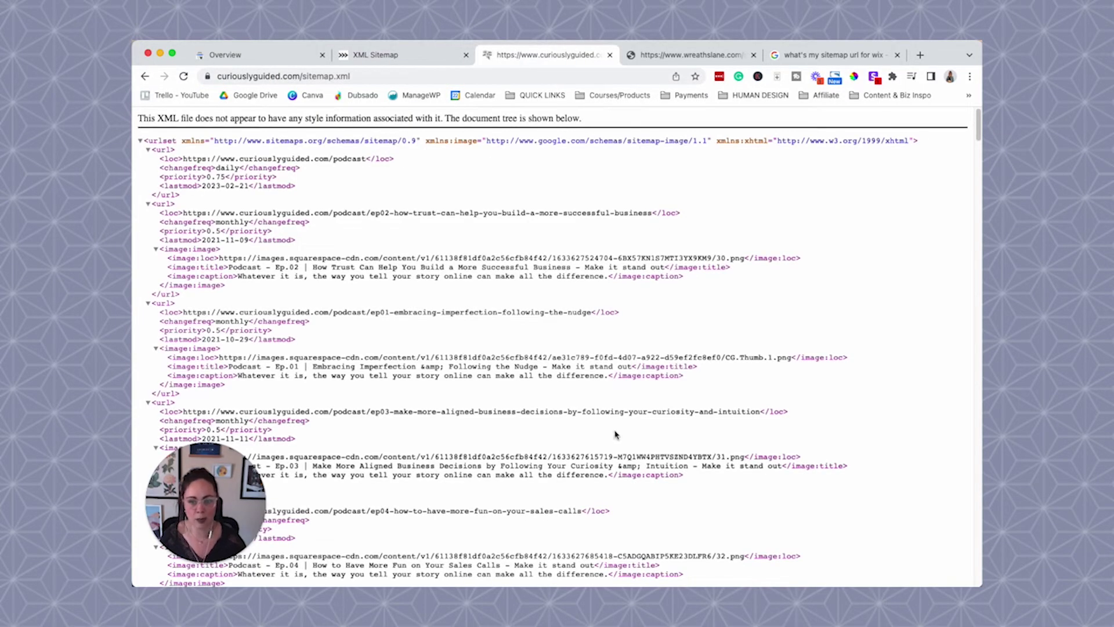
click(361, 76)
click(361, 76)
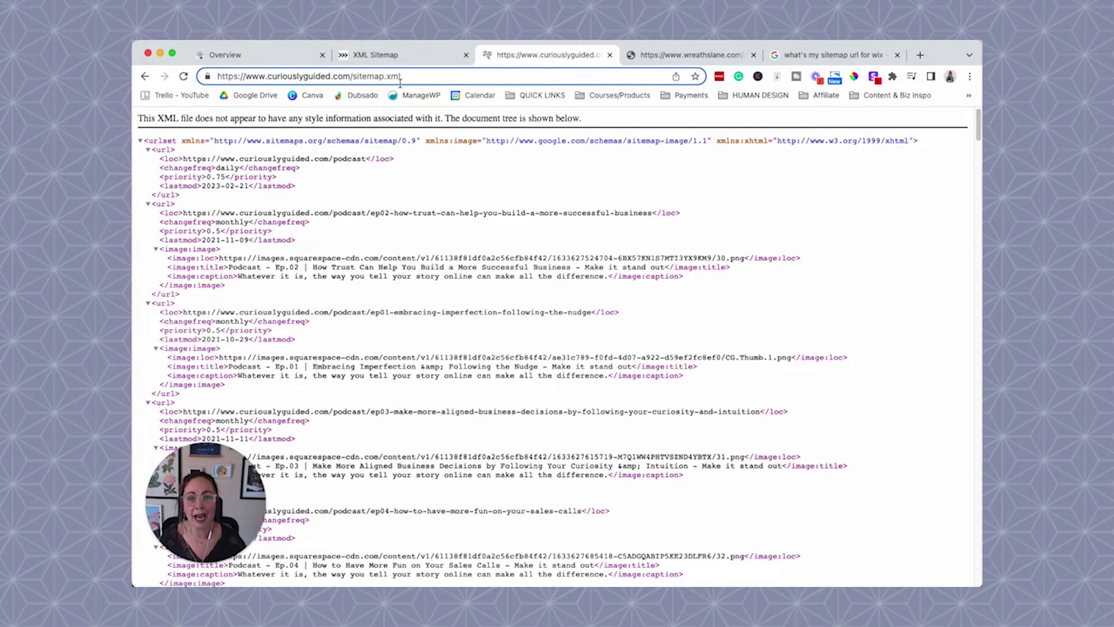
Step: Check the wreathslane.com sitemap address, then return to the 'what's my sitemap url for wix' results
click(663, 61)
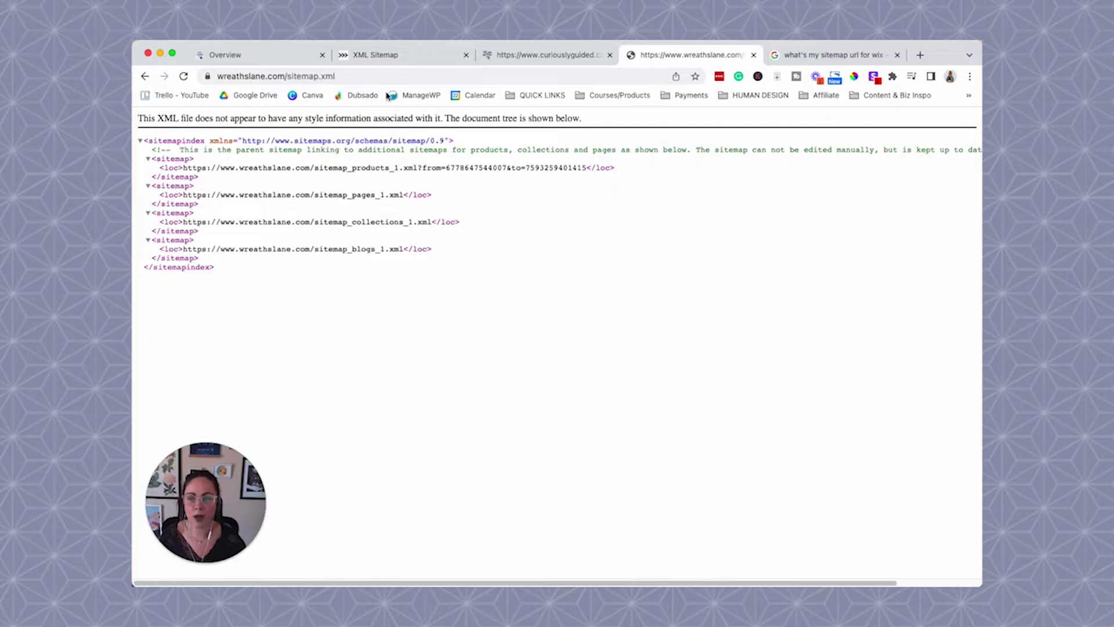
click(364, 80)
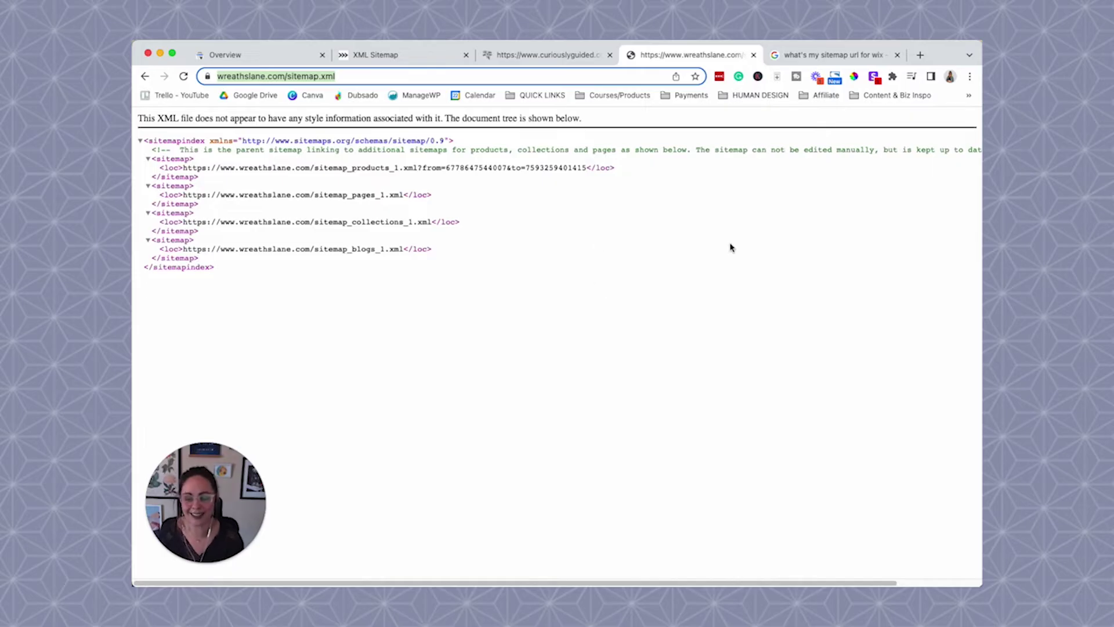
click(831, 58)
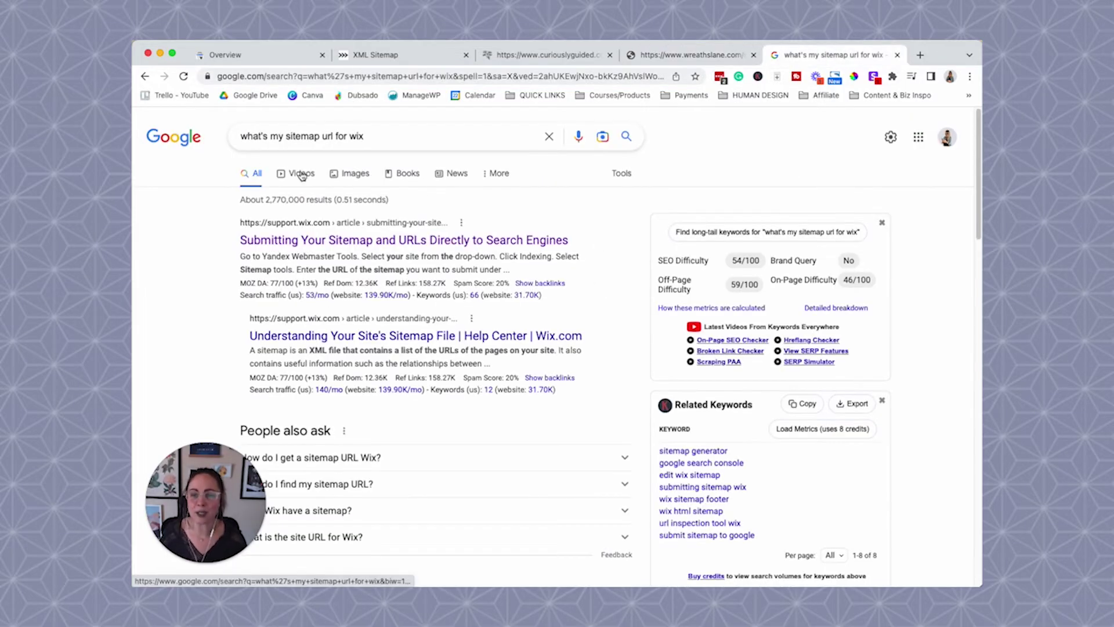
Step: Open the Wix 'Submitting Your Sitemap' article and highlight sitemap.xml in its tip
double_click(361, 138)
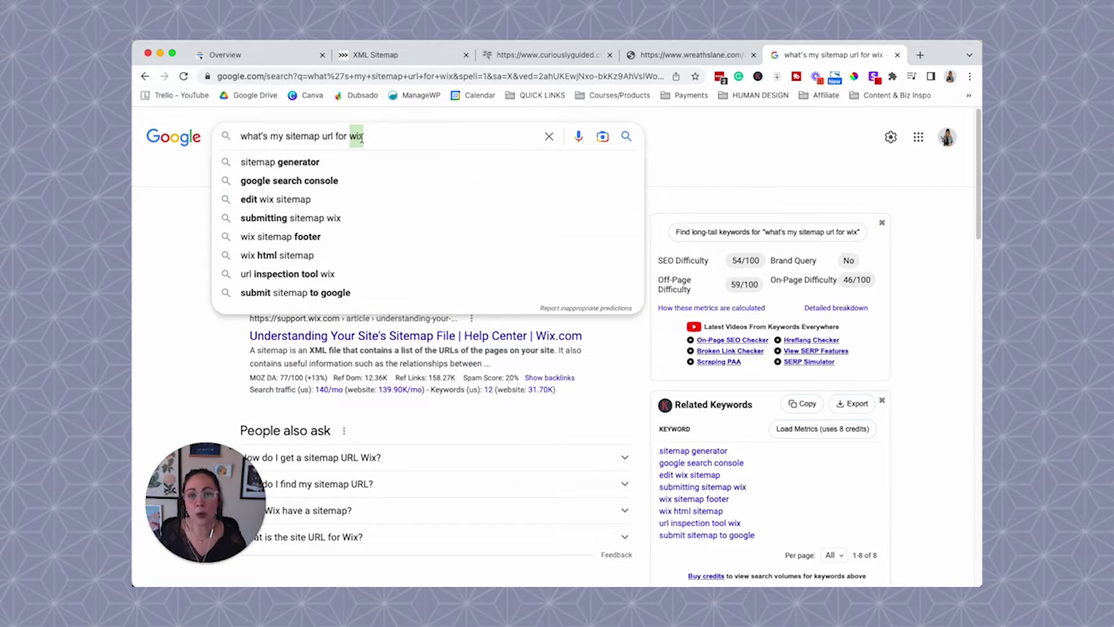
click(513, 435)
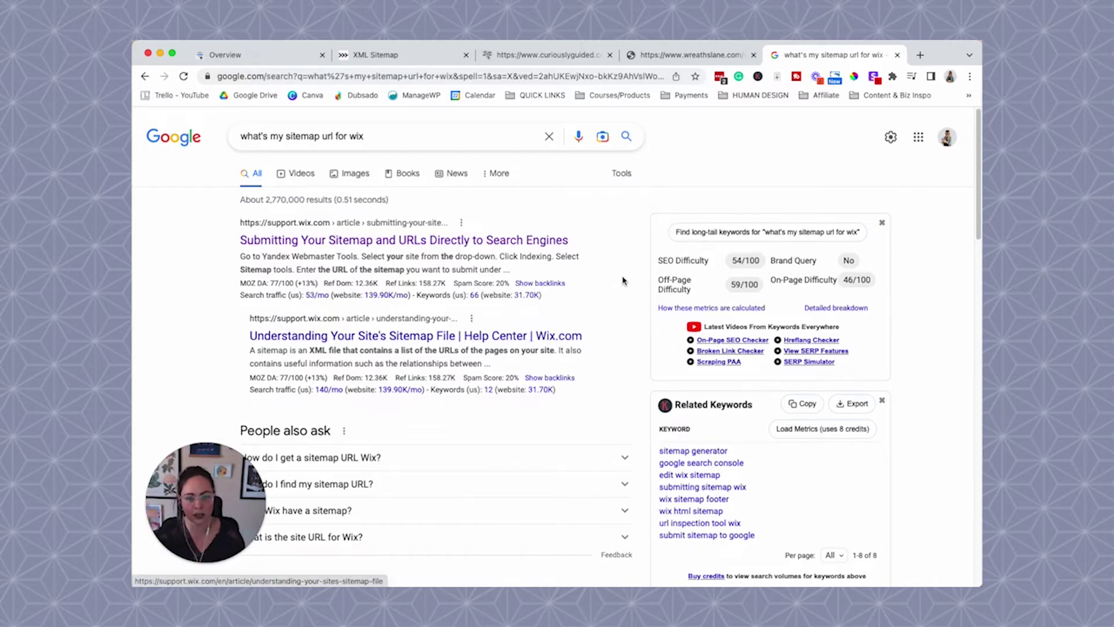
click(544, 243)
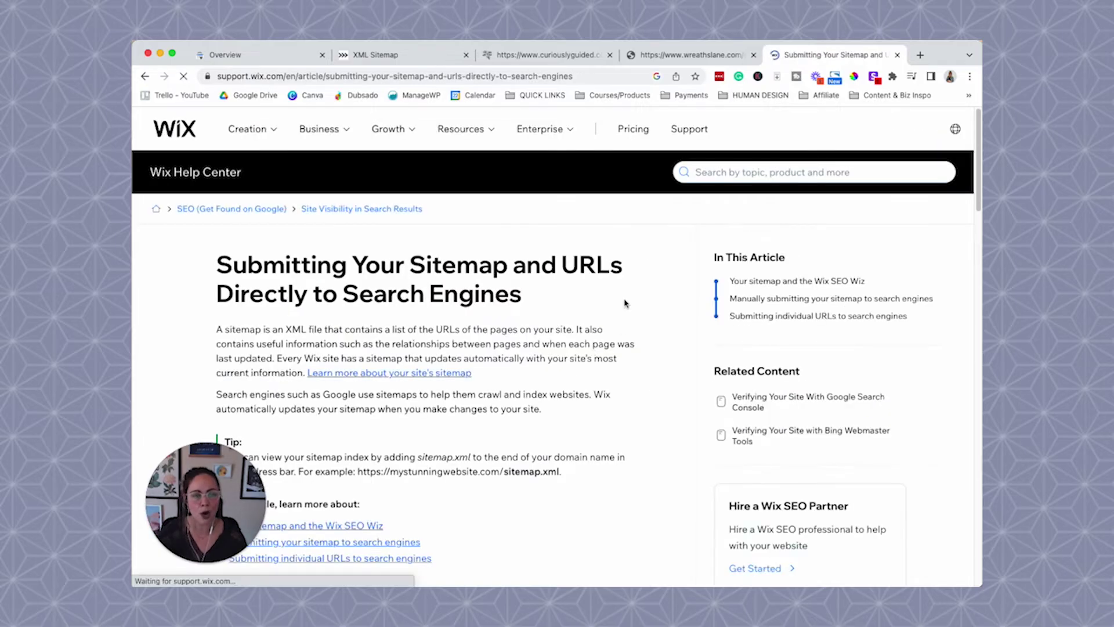
scroll(581, 362, down, 3)
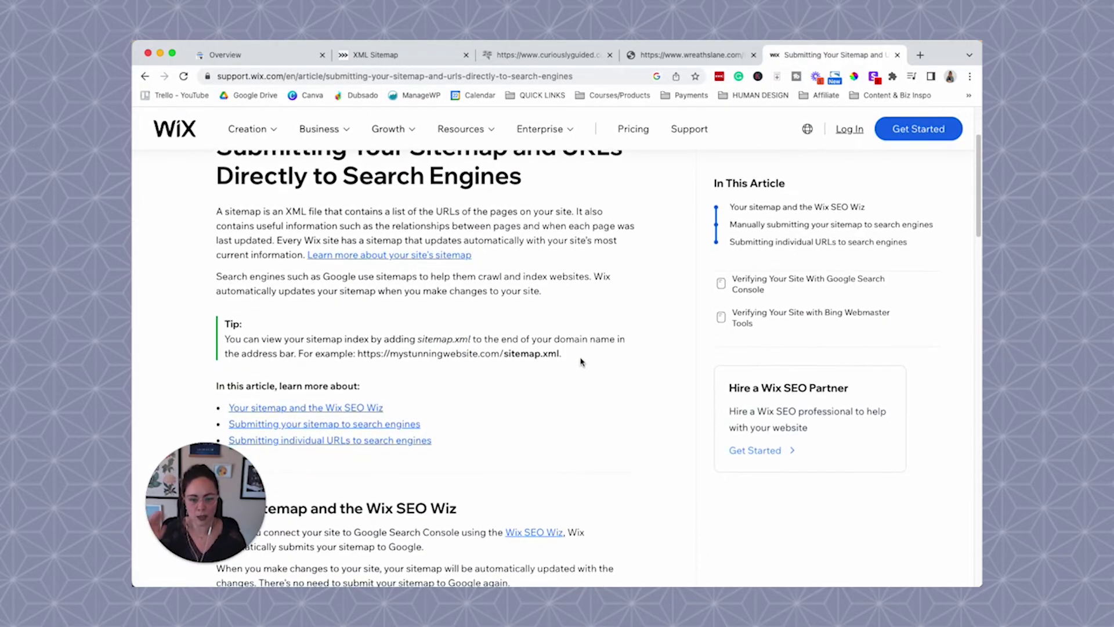
drag(562, 354, 503, 356)
click(522, 370)
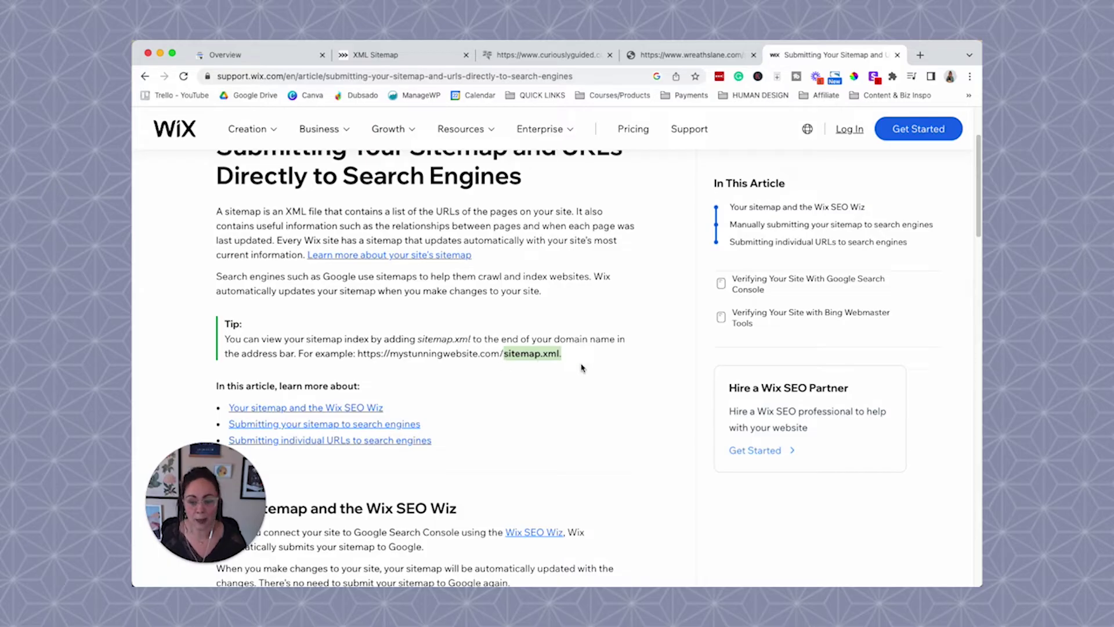
click(610, 372)
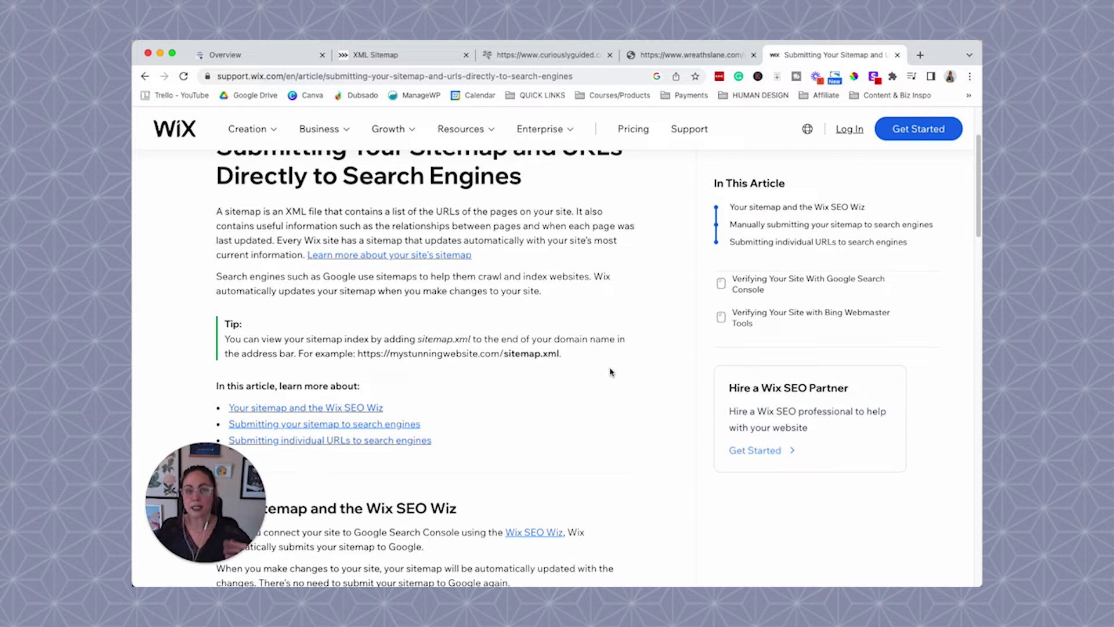
Step: Close the Wix article and load mariahmagazine.com/sitemap_index.xml in a new tab
click(898, 54)
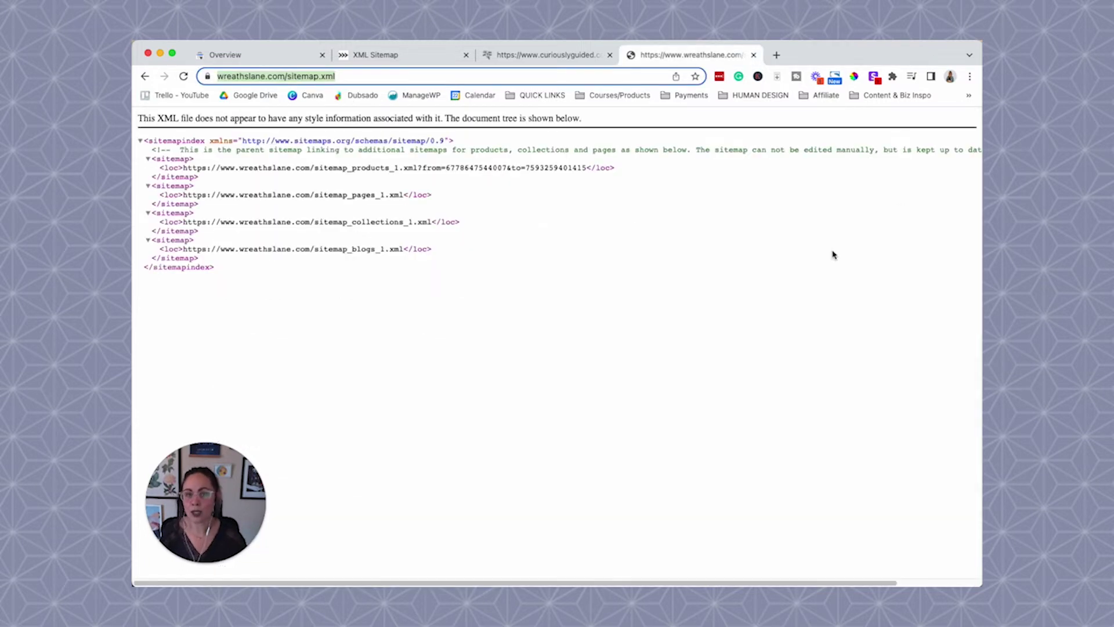
click(777, 56)
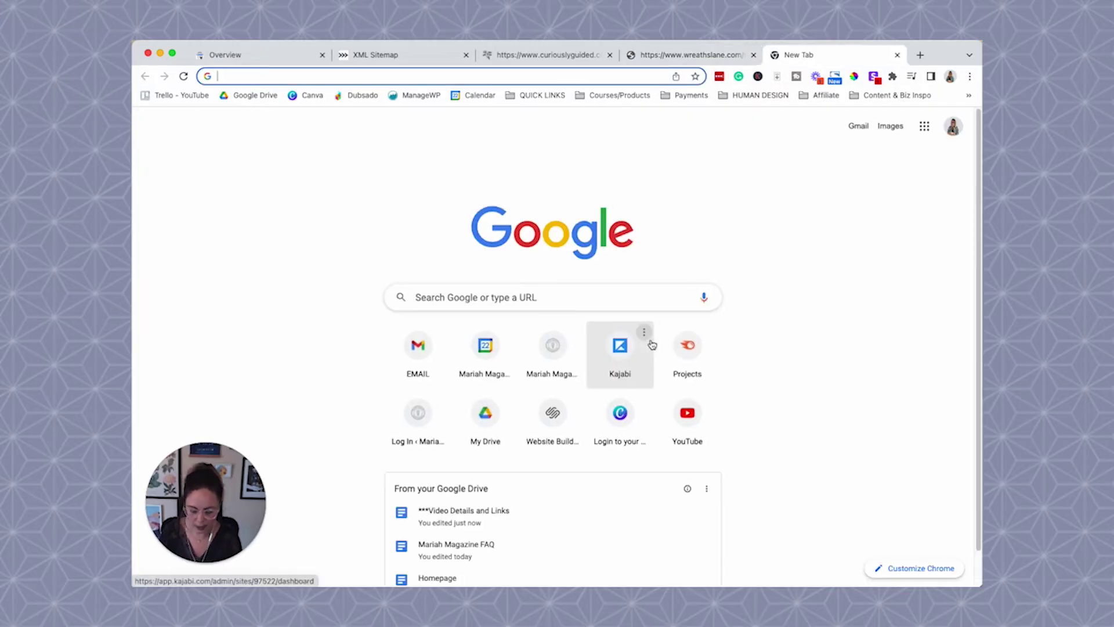
text(mariah)
key(Right)
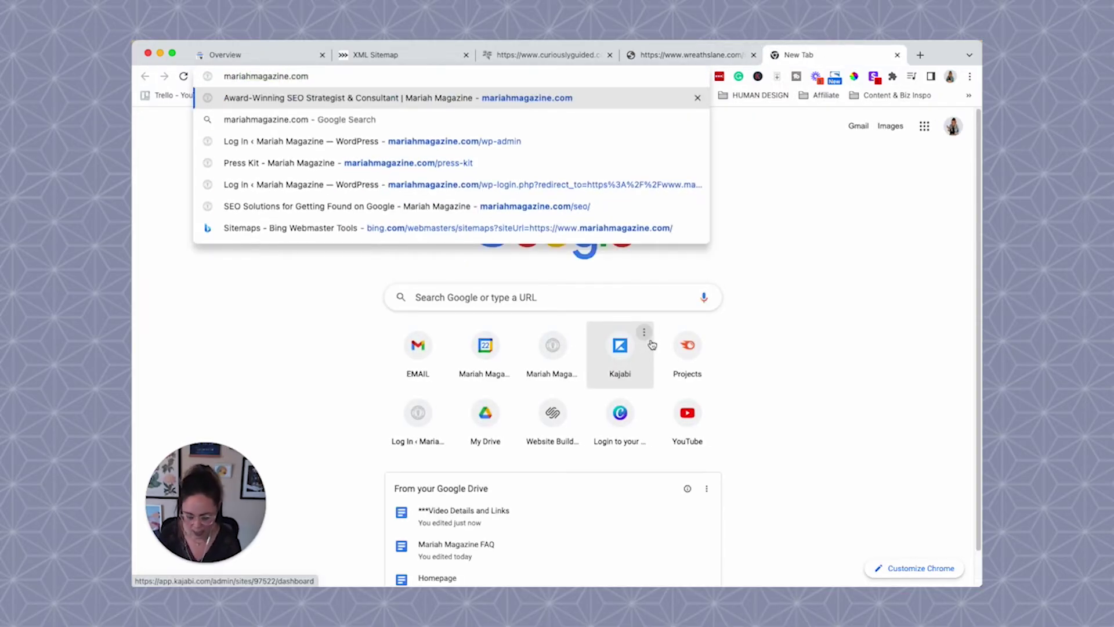
text(/sitemap)
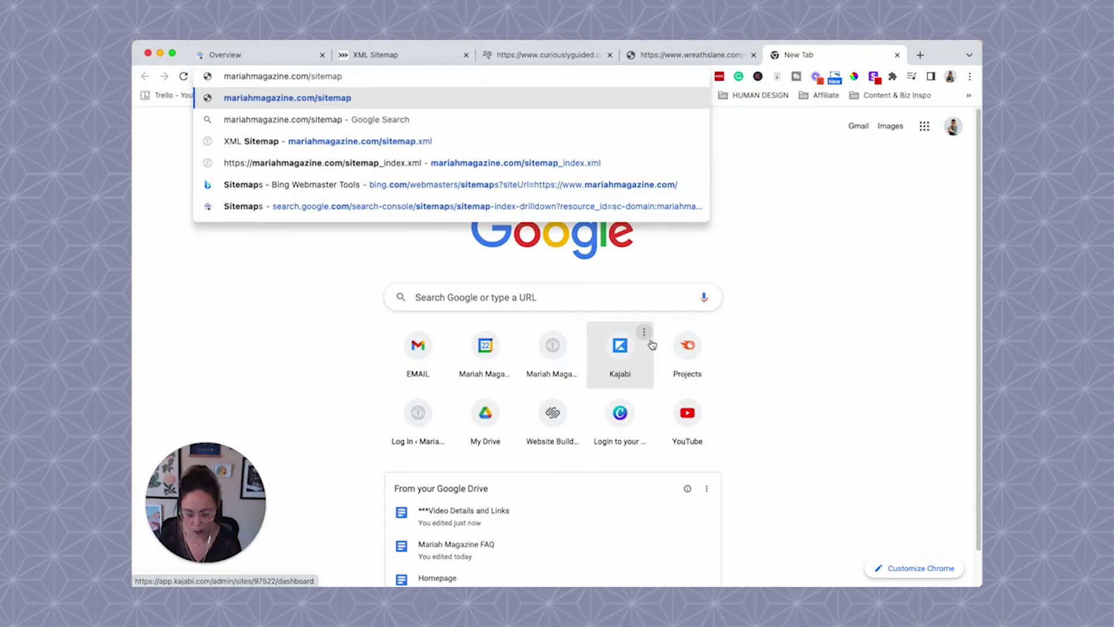
text(_index.)
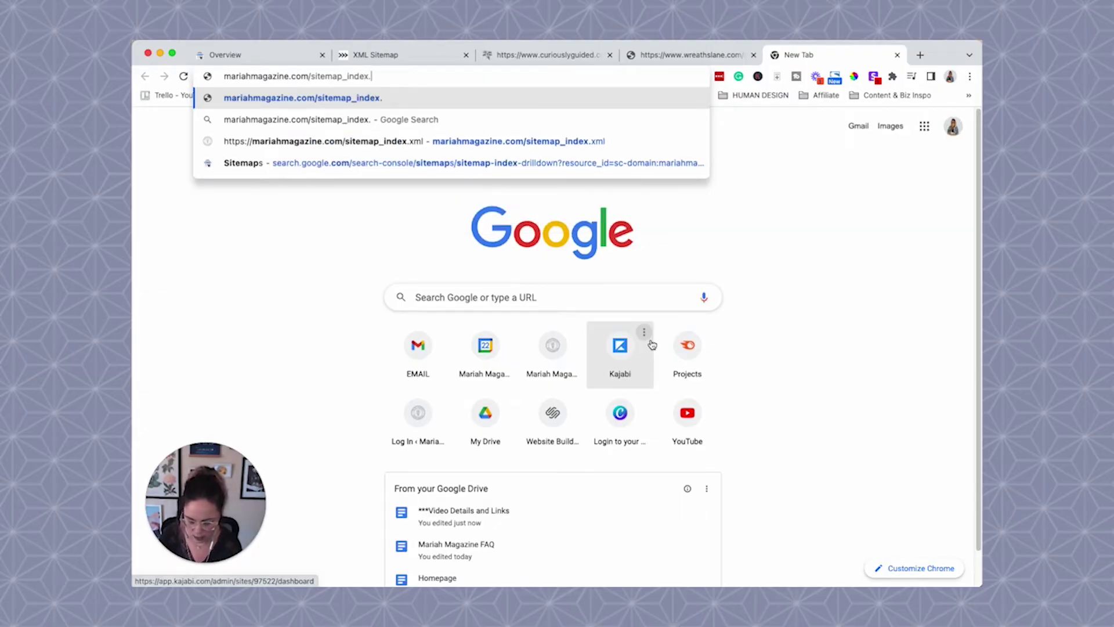
text(xml)
key(Return)
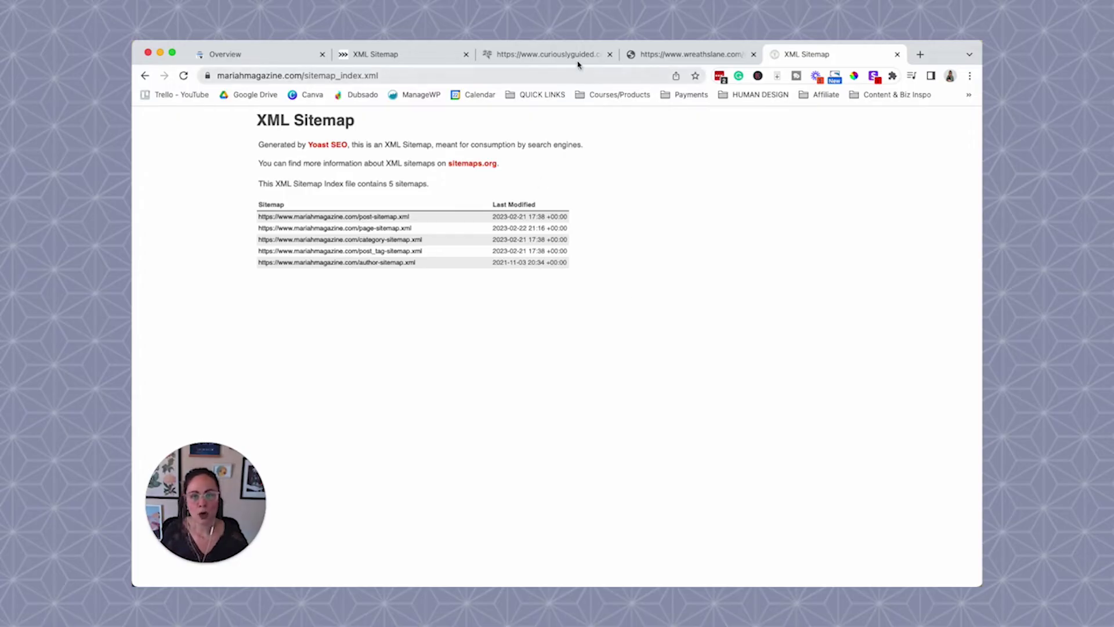
Step: Copy the intentionalexpansion.com sitemap index address and go to the Search Console Sitemaps report
click(352, 58)
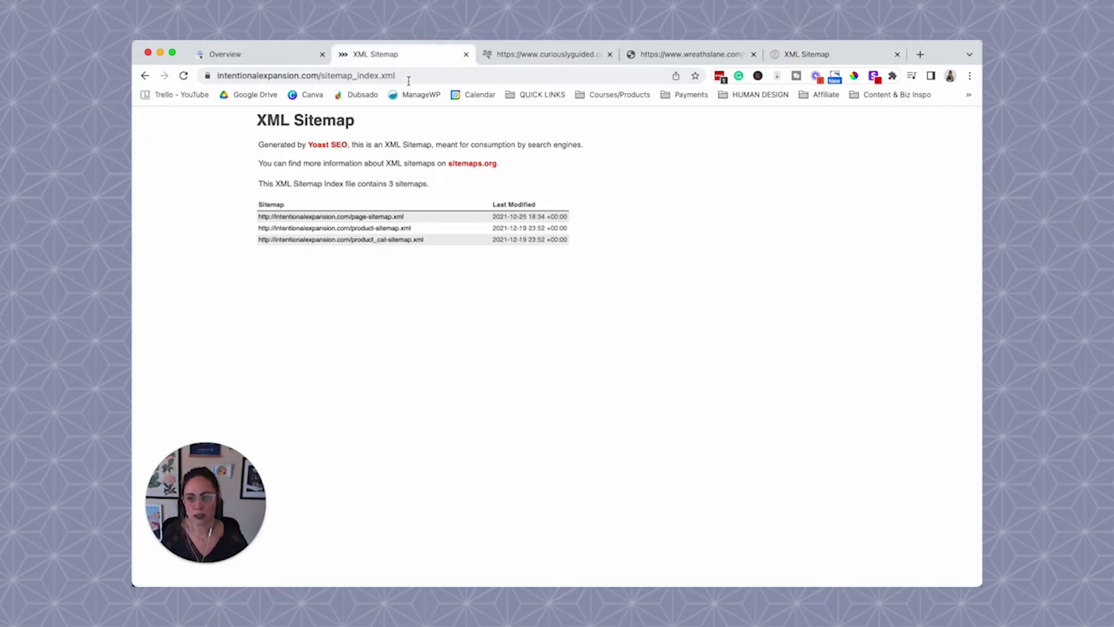
click(415, 77)
key(super+c)
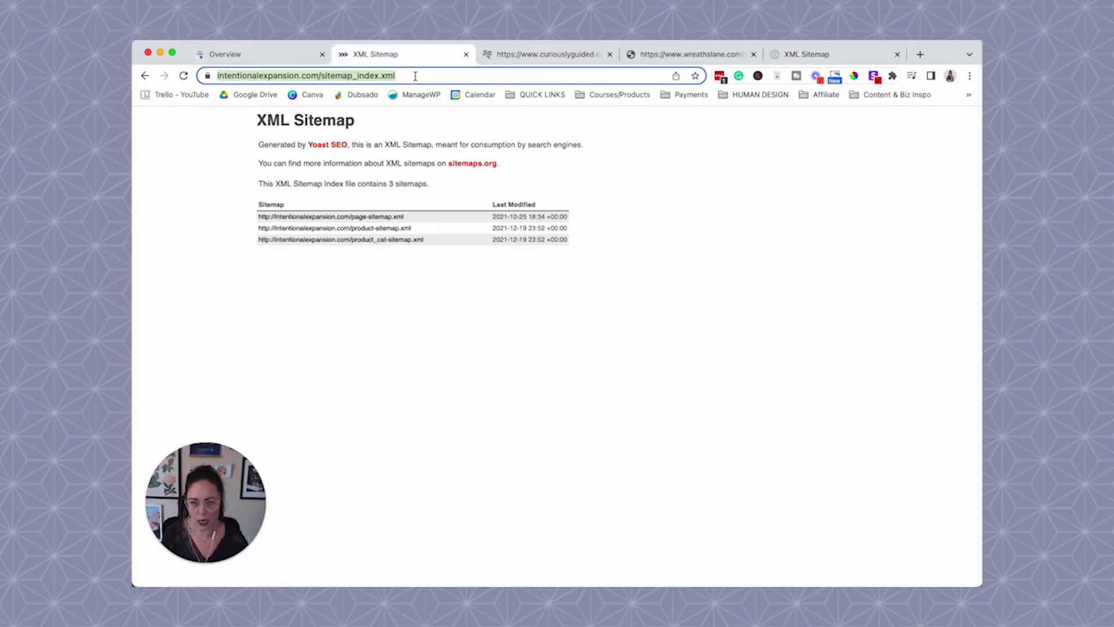
click(258, 56)
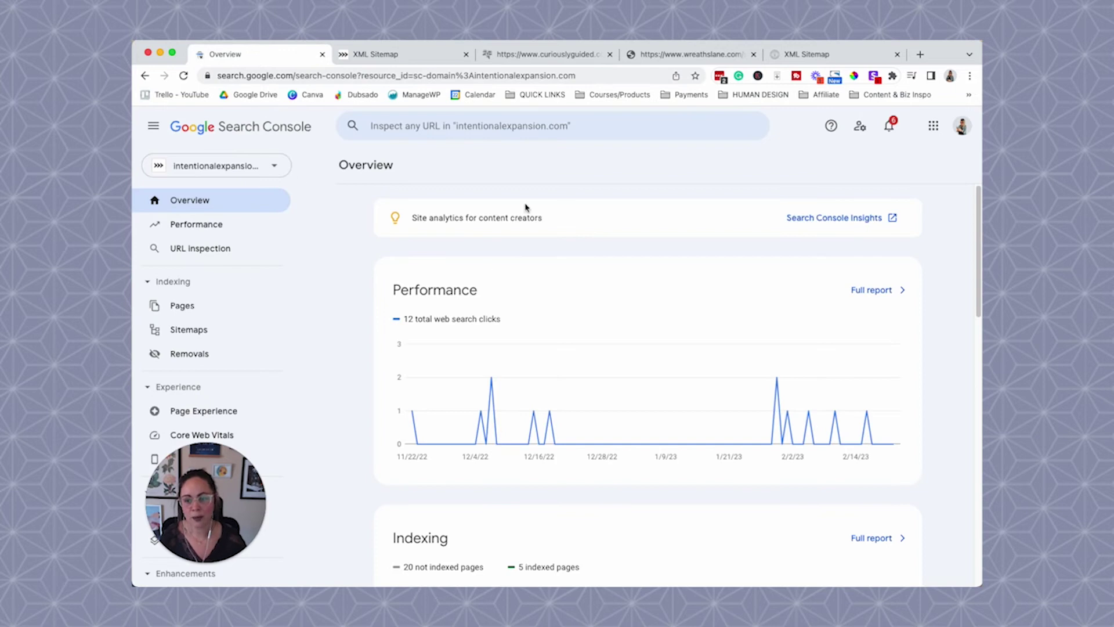
mouse_move(491, 432)
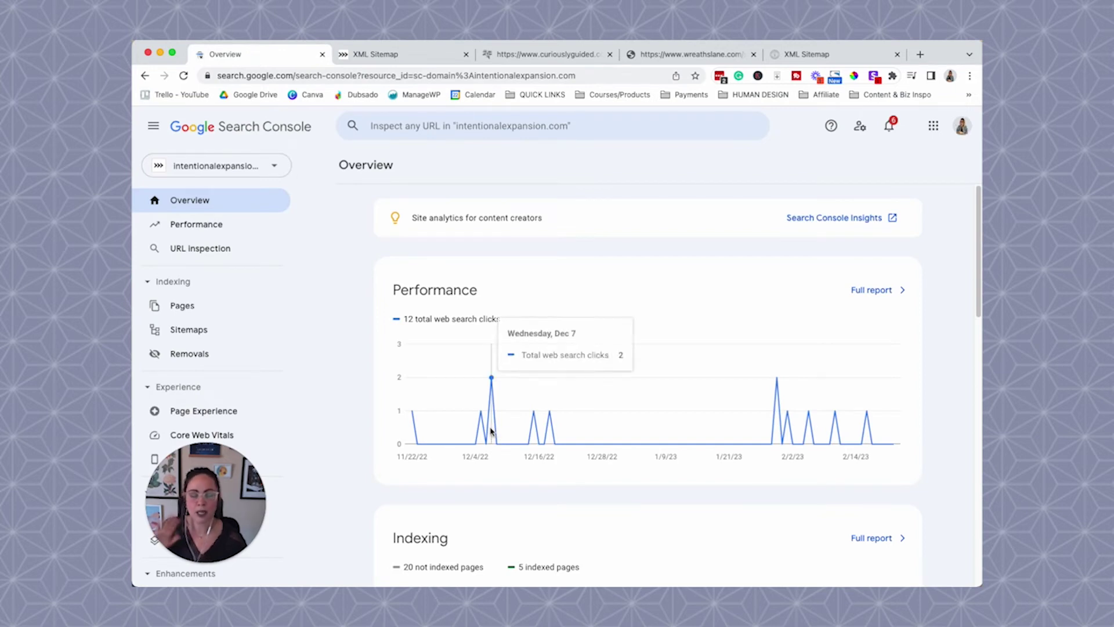
click(221, 332)
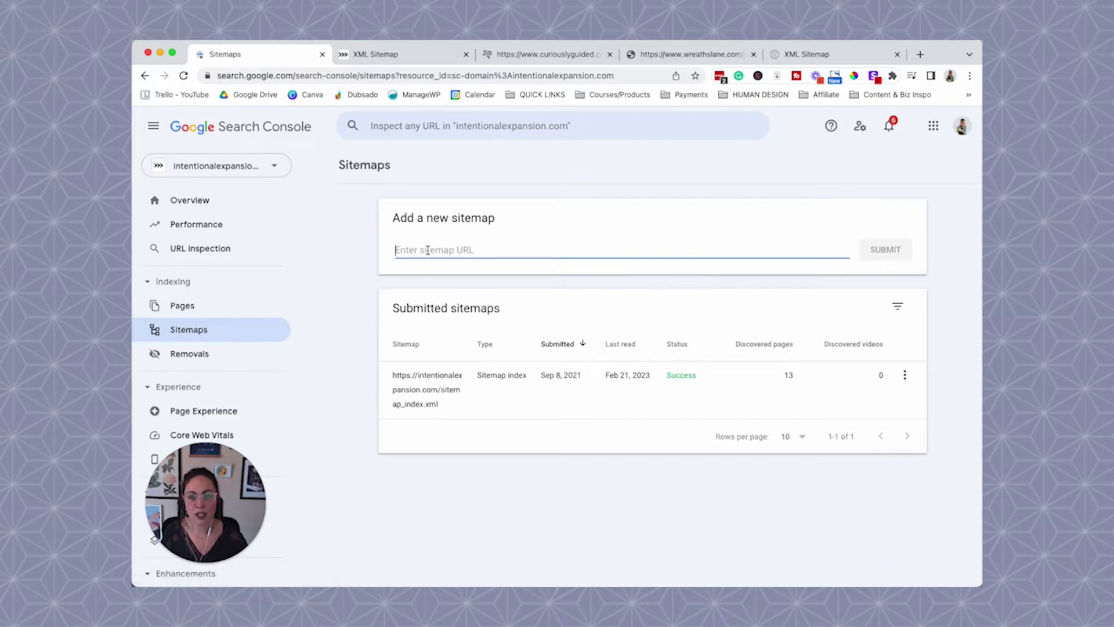
Step: Paste the sitemap_index.xml URL into Add a new sitemap and submit it
click(383, 54)
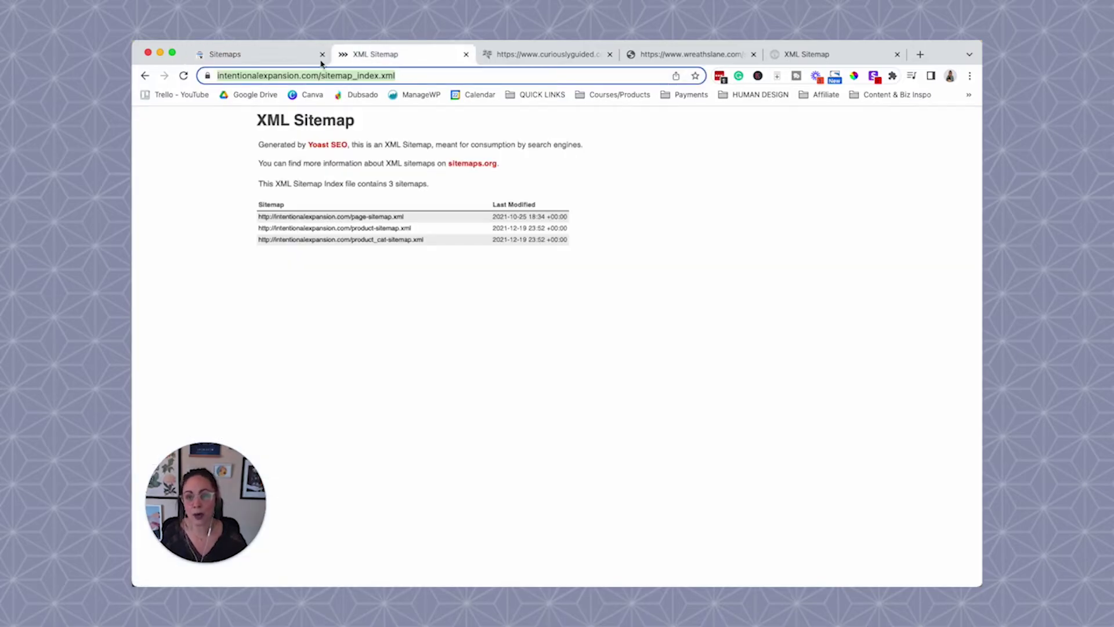
click(279, 58)
key(super+v)
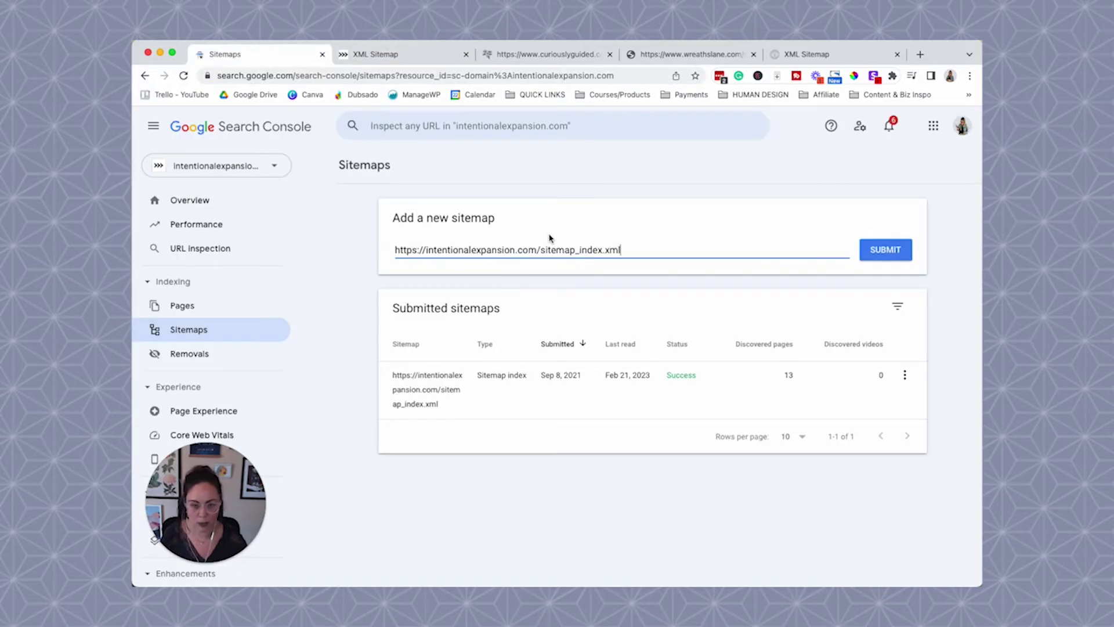
click(898, 254)
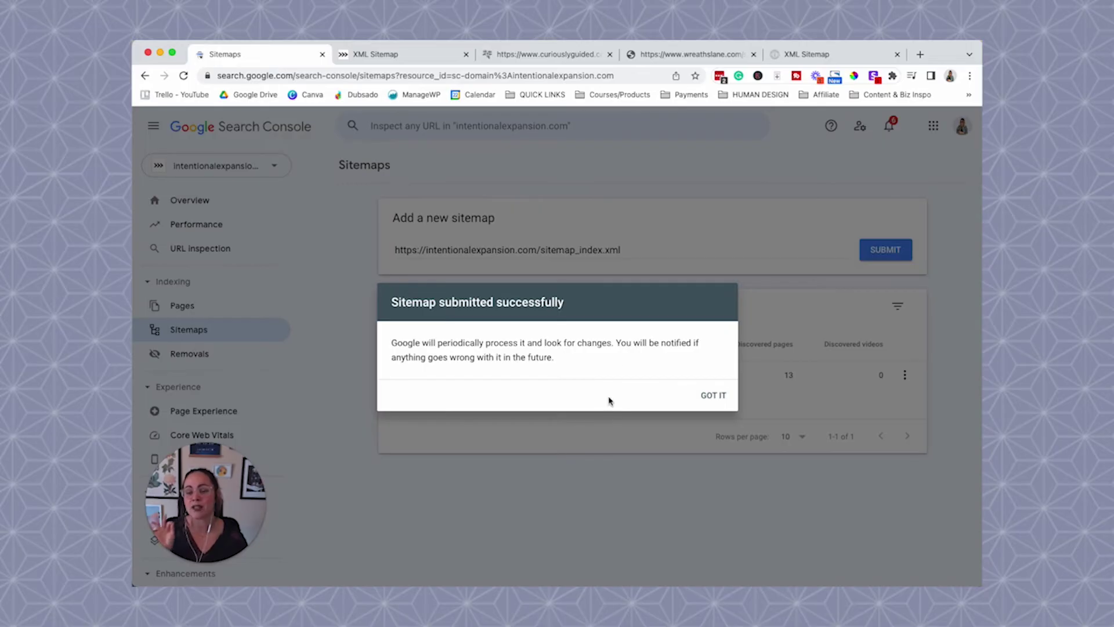
click(542, 55)
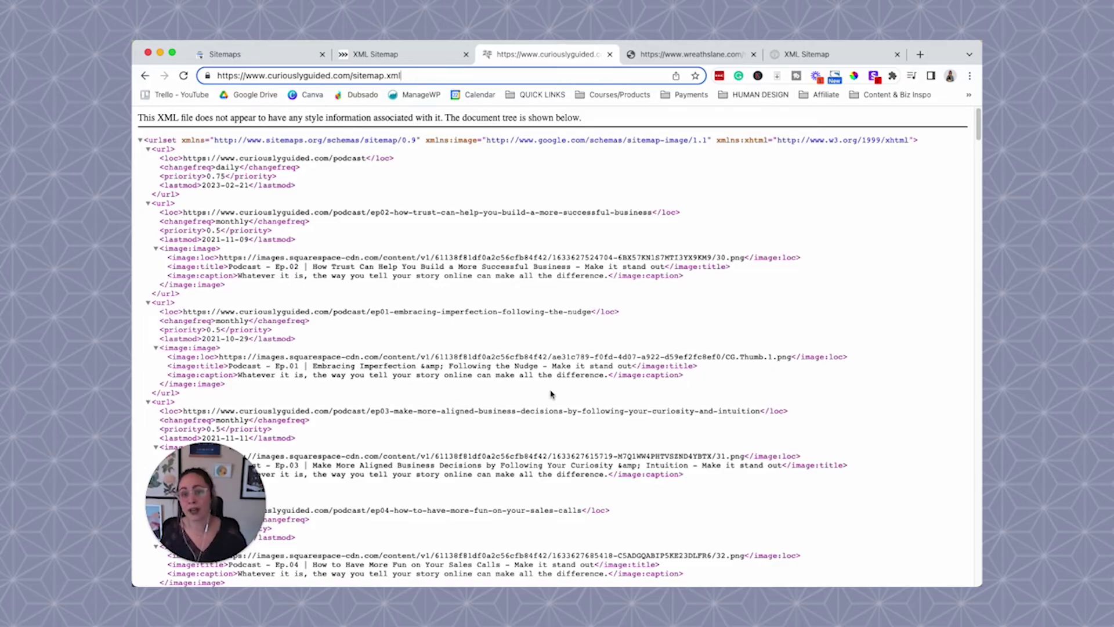
Step: Dismiss the submission confirmation and reload Sitemaps to show sitemap_index.xml with Success status
click(248, 56)
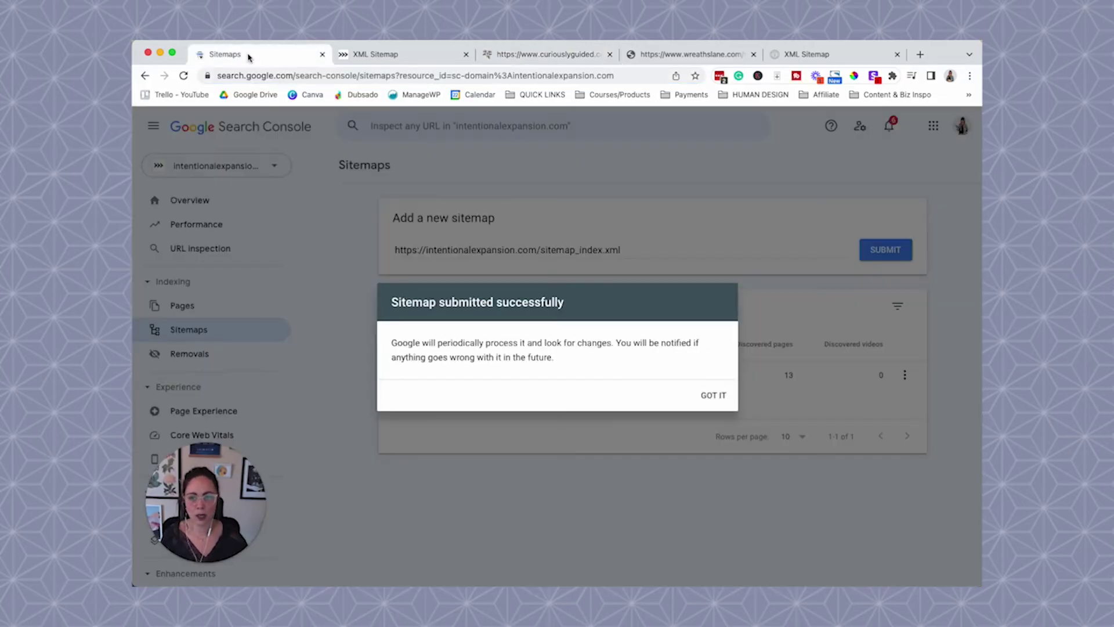
click(711, 397)
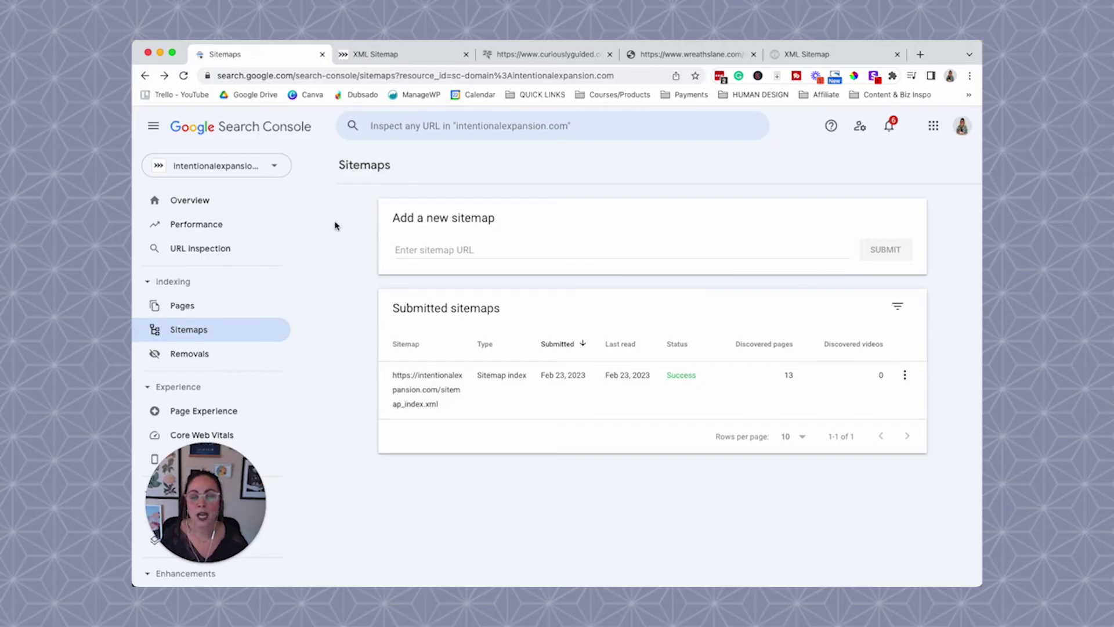
click(184, 76)
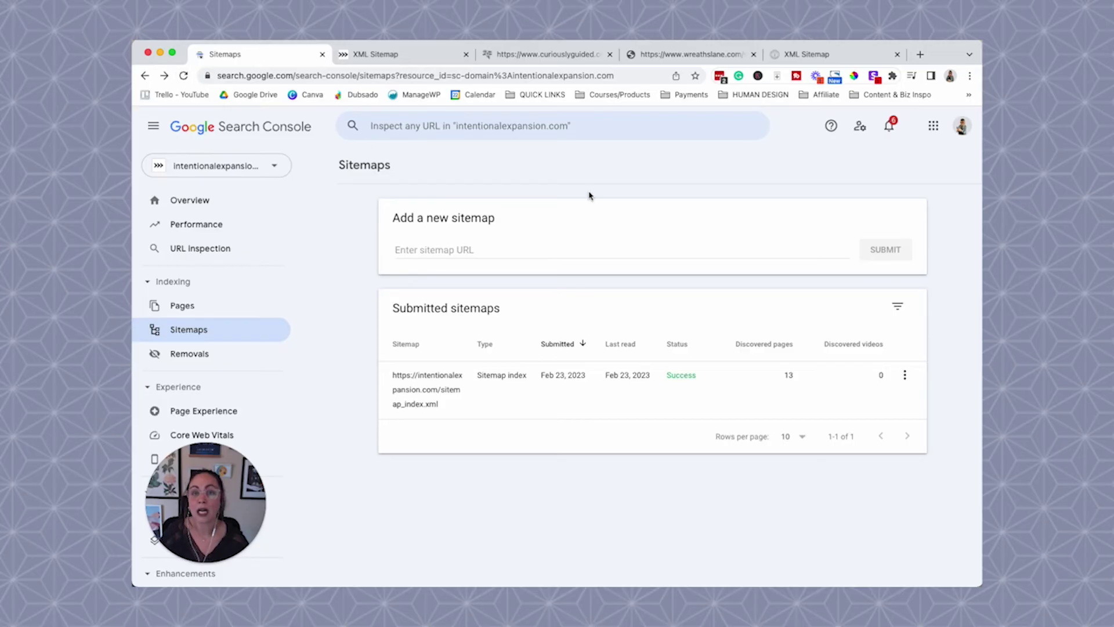